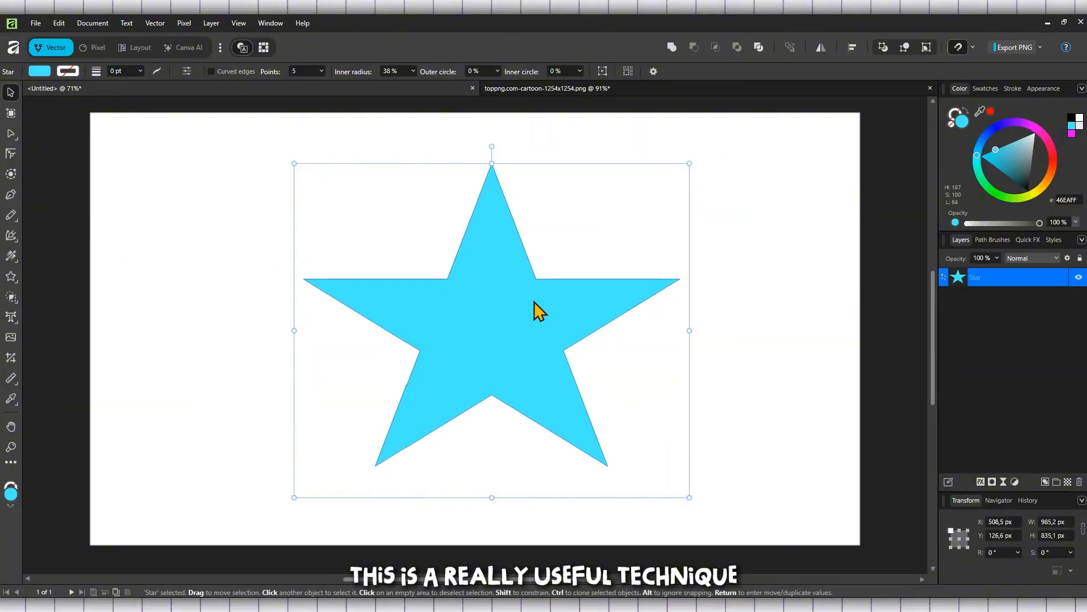
{"action": "left_click", "coordinate": [708, 355]}
{"action": "left_click", "coordinate": [566, 354]}
{"action": "key", "text": "a"}
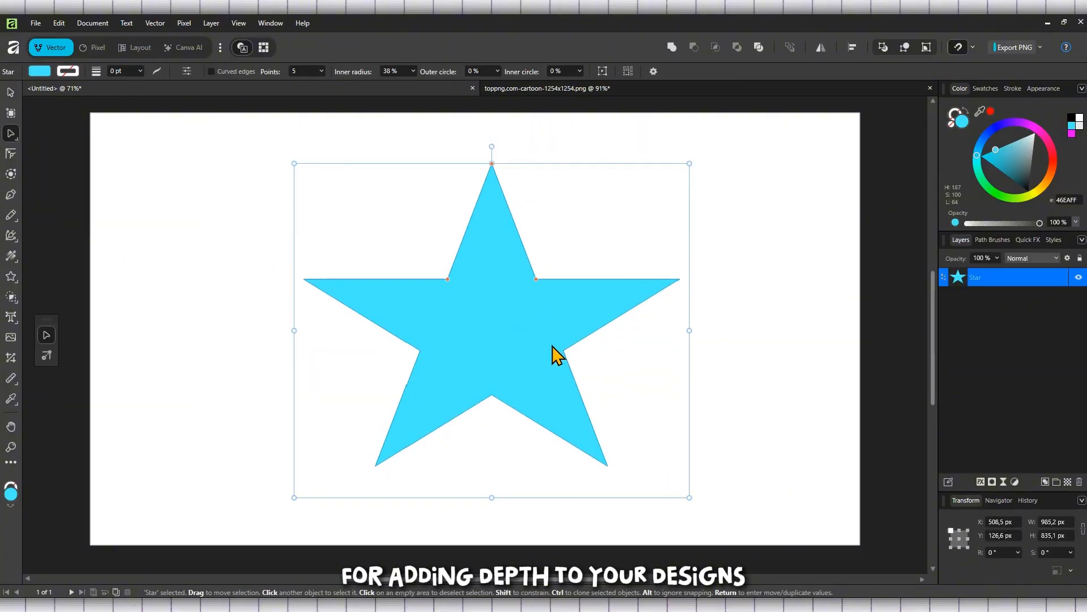
{"action": "left_click", "coordinate": [715, 367]}
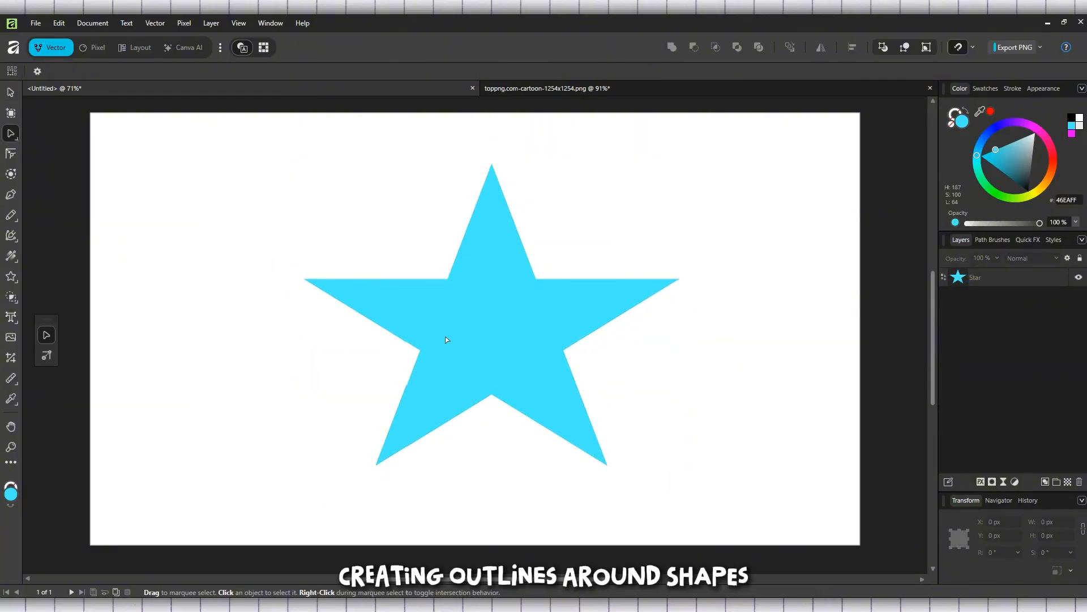
{"action": "left_click", "coordinate": [10, 92]}
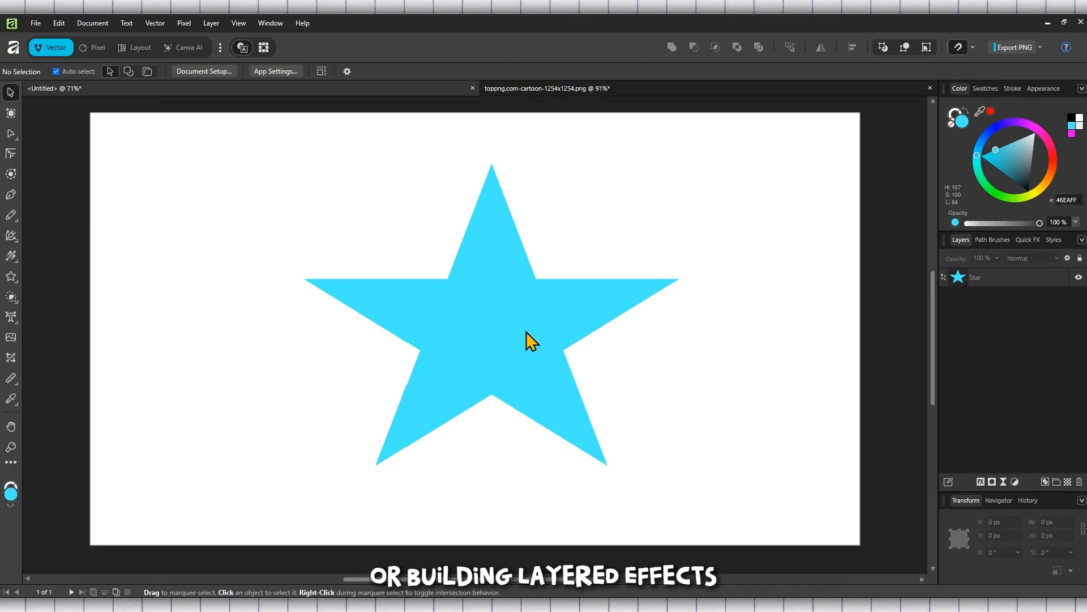
- Move the star slightly down and to the left, to about X 467.4 px, Y 162.3 px
{"action": "left_click_drag", "start_coordinate": [526, 331], "coordinate": [515, 343]}
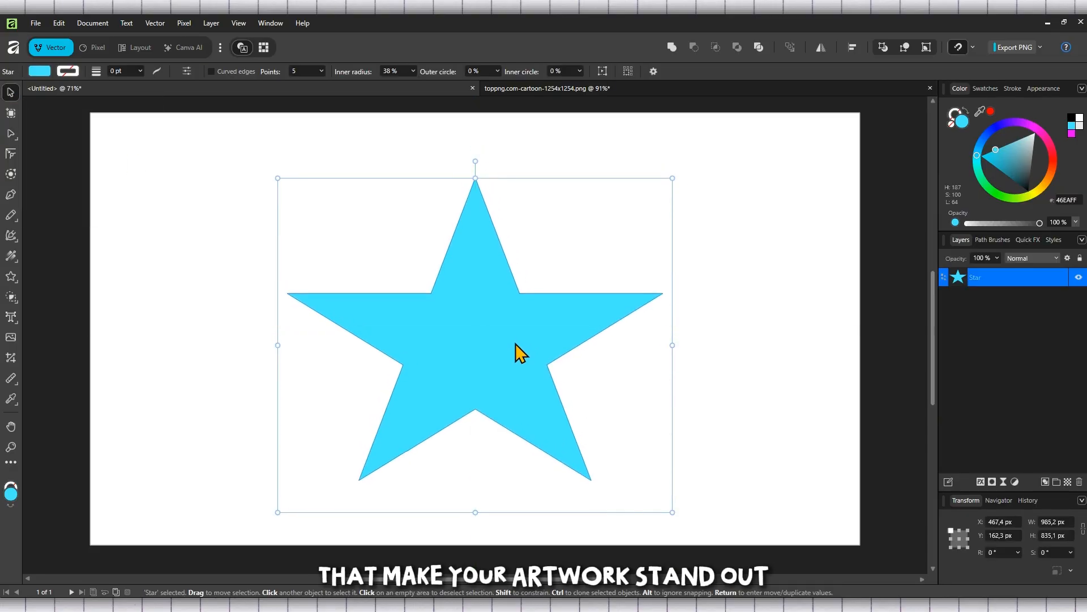
{"action": "left_click", "coordinate": [811, 210]}
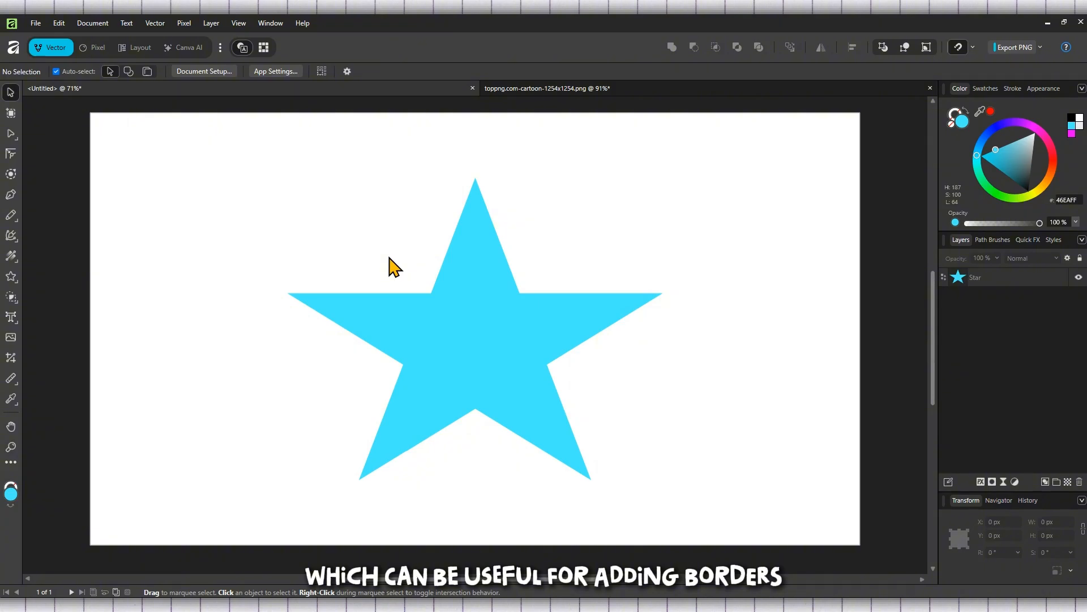
{"action": "left_click", "coordinate": [415, 340]}
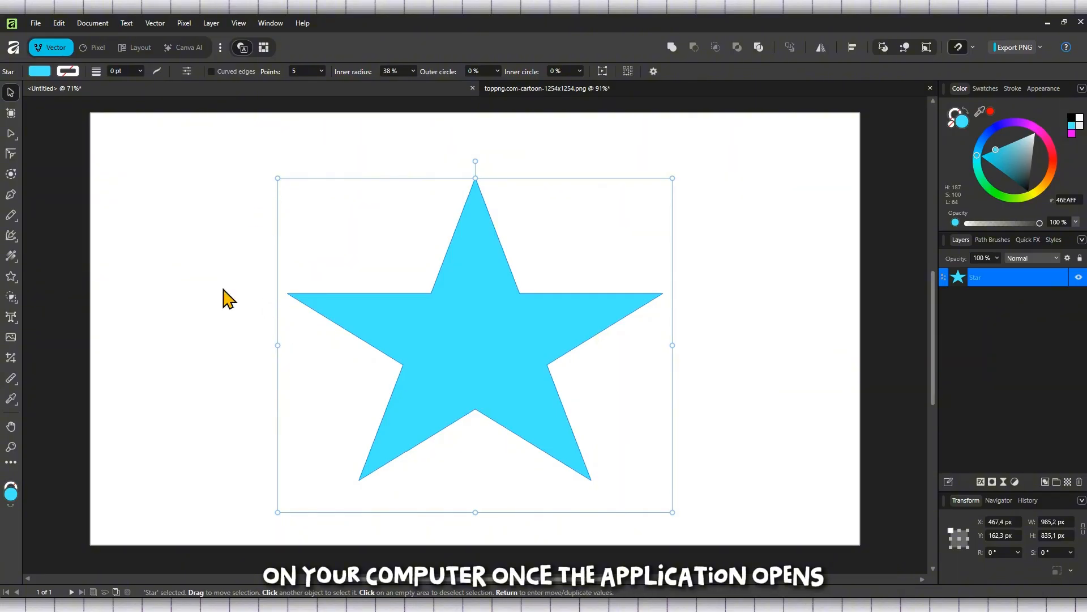
{"action": "left_click", "coordinate": [712, 216]}
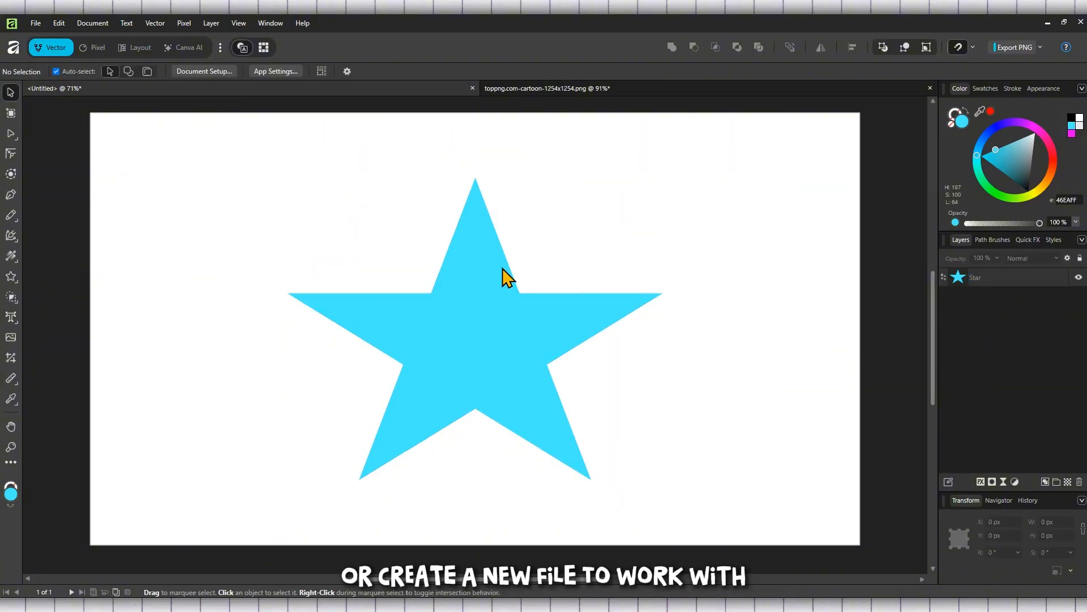
- Apply an outward contour of about 11.3 px to the blue star with the Contour tool
{"action": "left_click", "coordinate": [526, 335]}
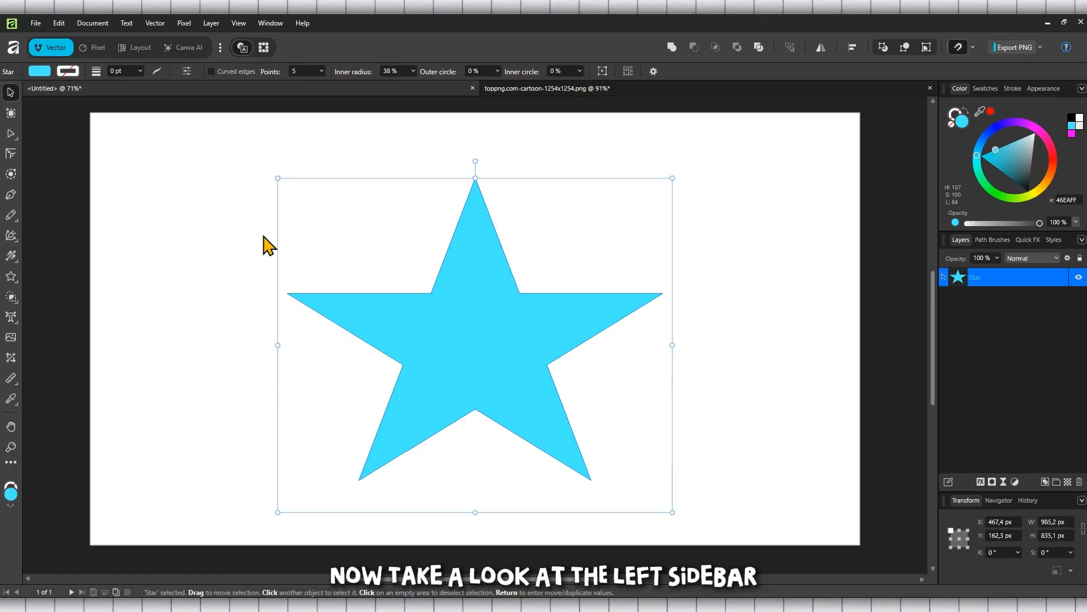
{"action": "left_click", "coordinate": [12, 175]}
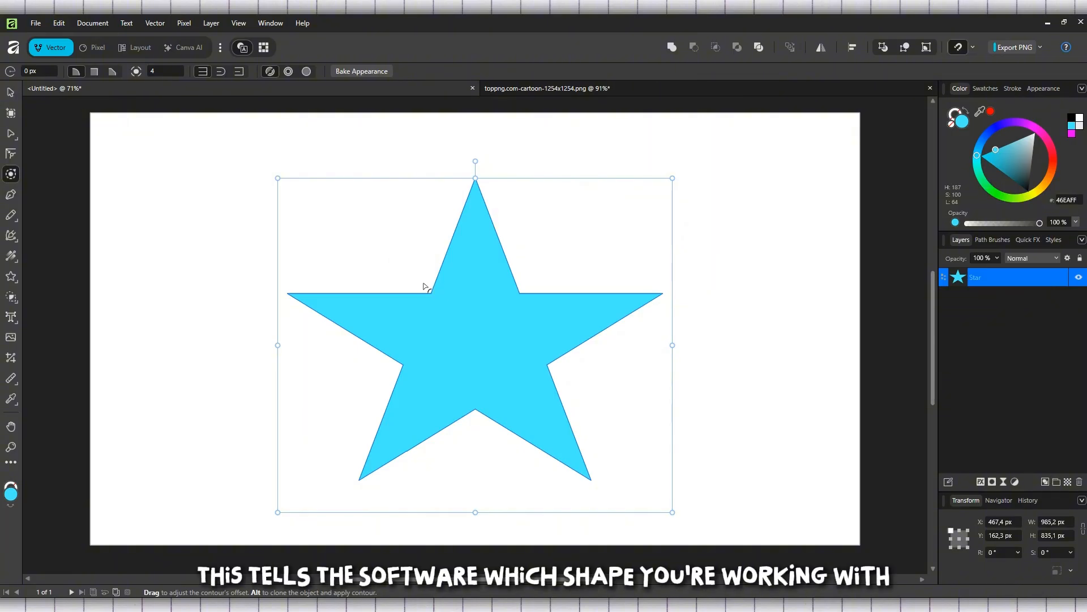
{"action": "mouse_move", "coordinate": [423, 284]}
{"action": "left_mouse_down"}
{"action": "mouse_move", "coordinate": [410, 277]}
{"action": "mouse_move", "coordinate": [455, 313]}
{"action": "mouse_move", "coordinate": [423, 299]}
{"action": "left_mouse_up"}
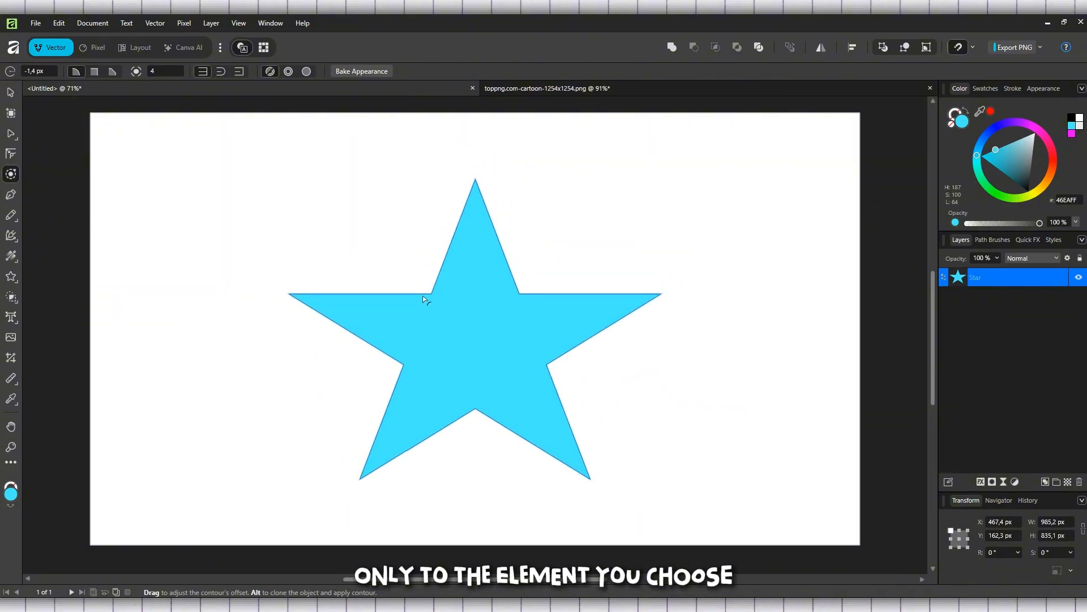
{"action": "mouse_move", "coordinate": [423, 299]}
{"action": "left_mouse_down"}
{"action": "mouse_move", "coordinate": [383, 282]}
{"action": "mouse_move", "coordinate": [423, 307]}
{"action": "left_mouse_up"}
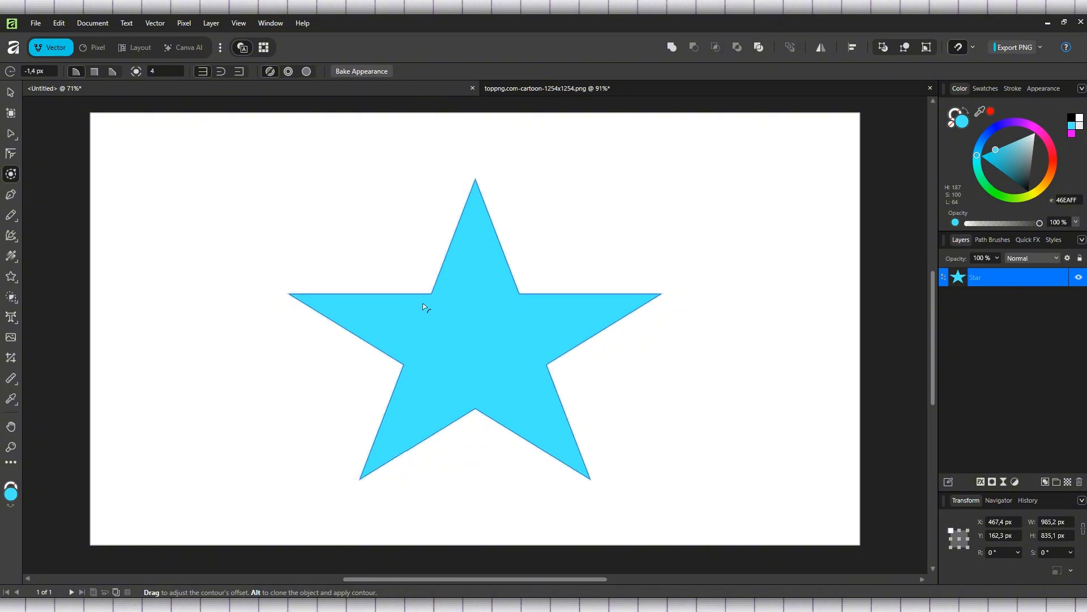
{"action": "left_click_drag", "start_coordinate": [424, 306], "coordinate": [430, 312]}
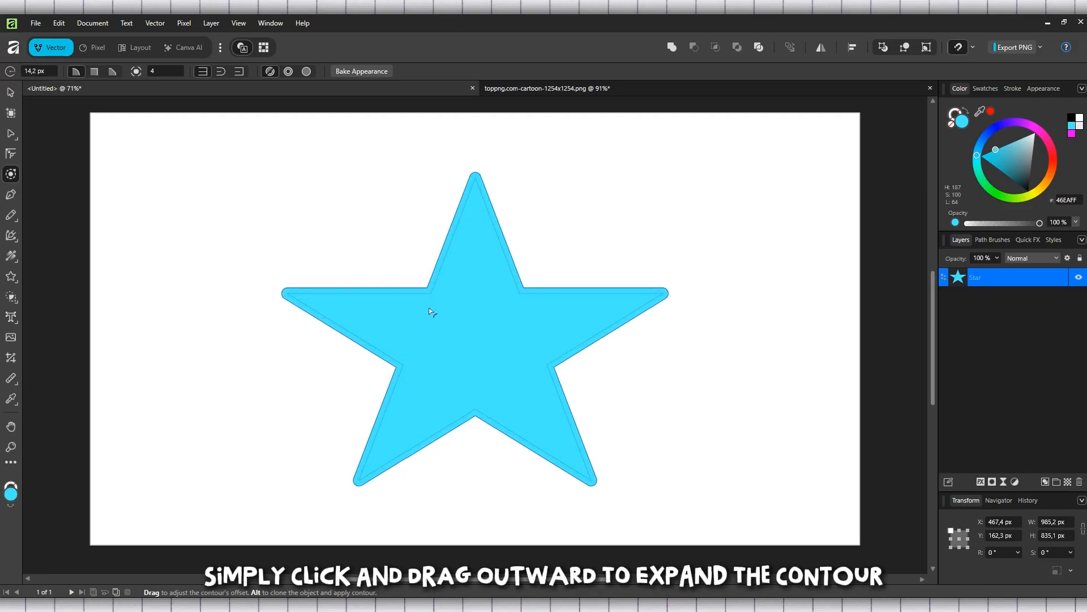
{"action": "mouse_move", "coordinate": [430, 312]}
{"action": "left_mouse_down"}
{"action": "mouse_move", "coordinate": [418, 303]}
{"action": "mouse_move", "coordinate": [428, 312]}
{"action": "left_mouse_up"}
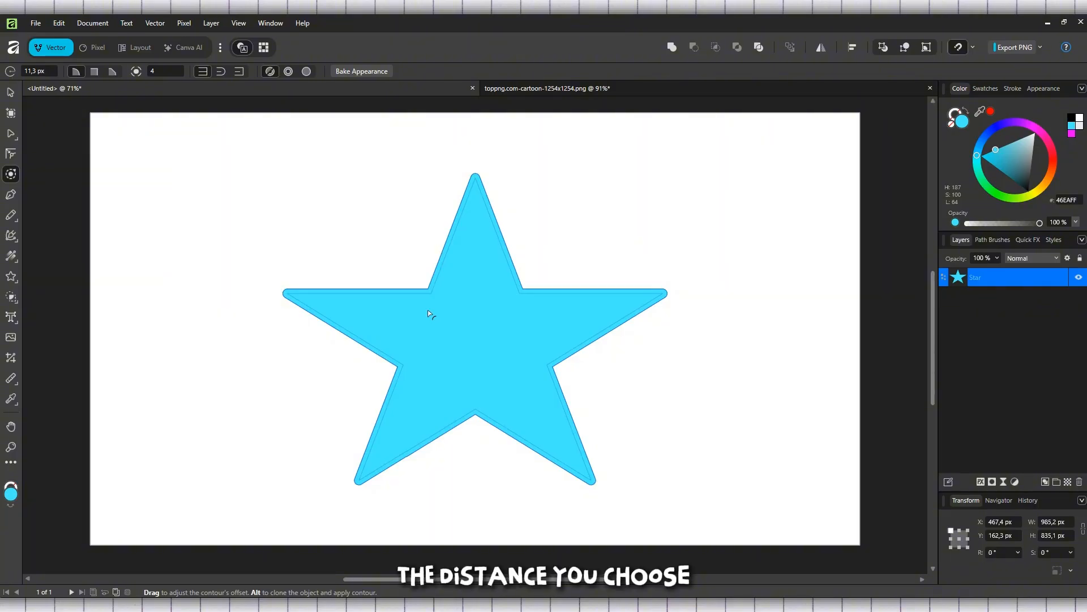
{"action": "left_click_drag", "start_coordinate": [429, 314], "coordinate": [430, 315]}
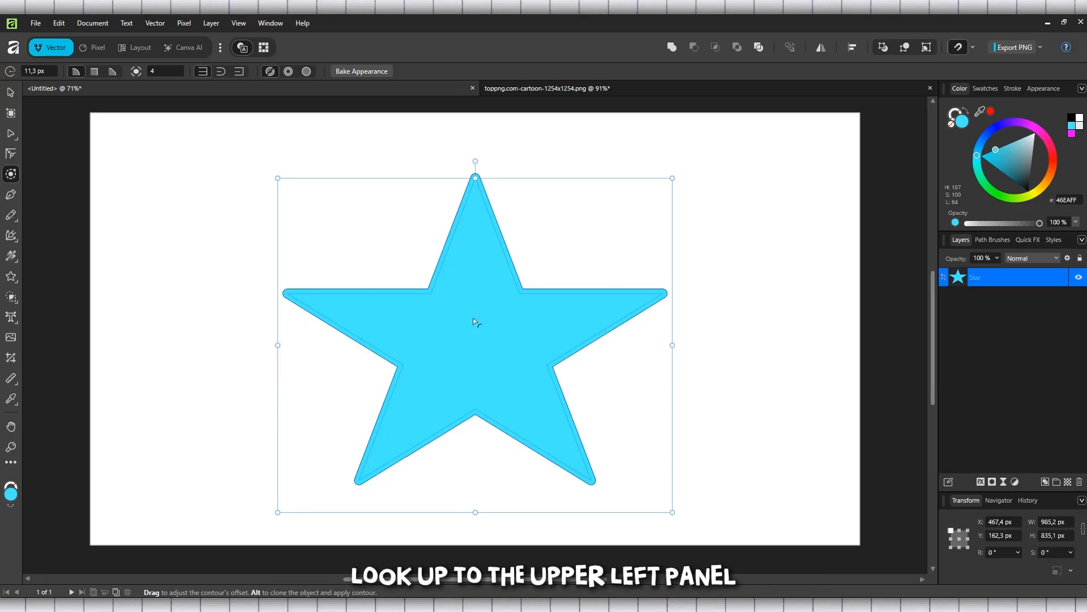
- Compare the miter, bevel and round corner types on the star's contour, ending on round corners
{"action": "left_click", "coordinate": [93, 73]}
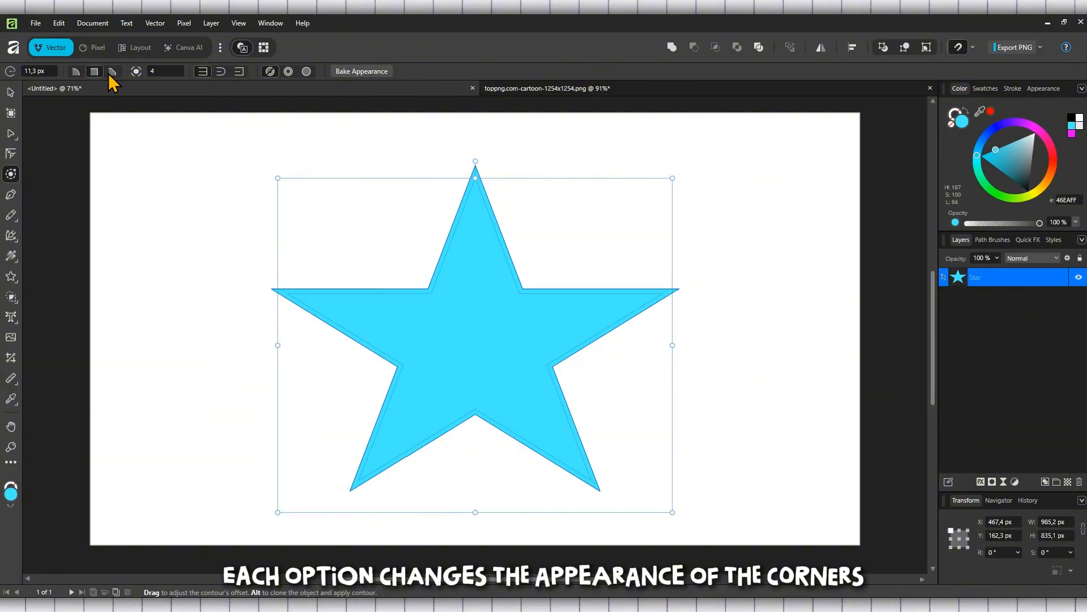
{"action": "left_click", "coordinate": [116, 74]}
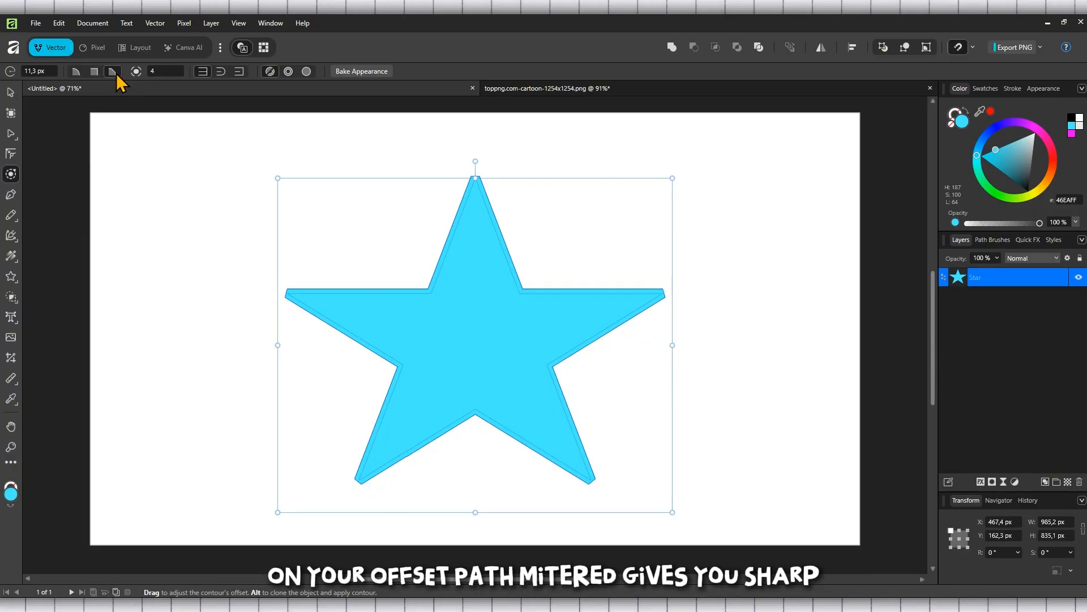
{"action": "left_click", "coordinate": [80, 72]}
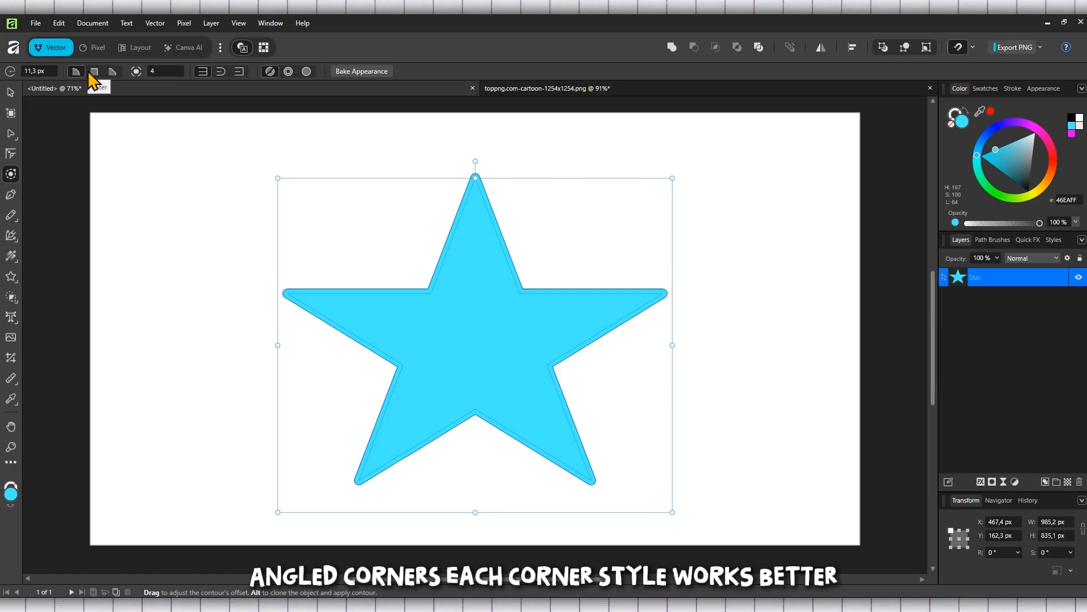
{"action": "left_click", "coordinate": [93, 72]}
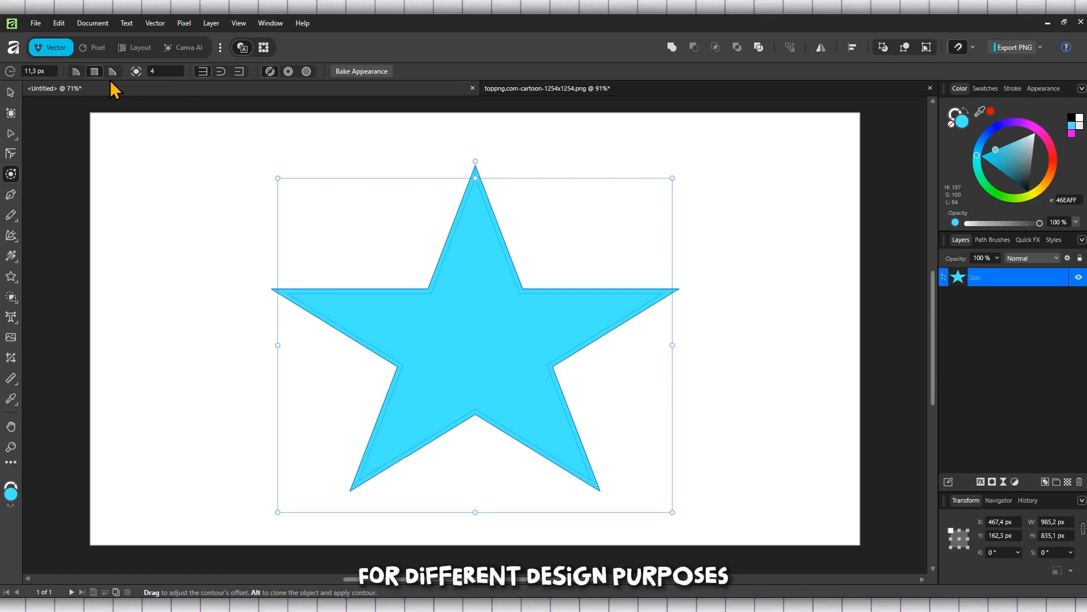
{"action": "left_click", "coordinate": [112, 72]}
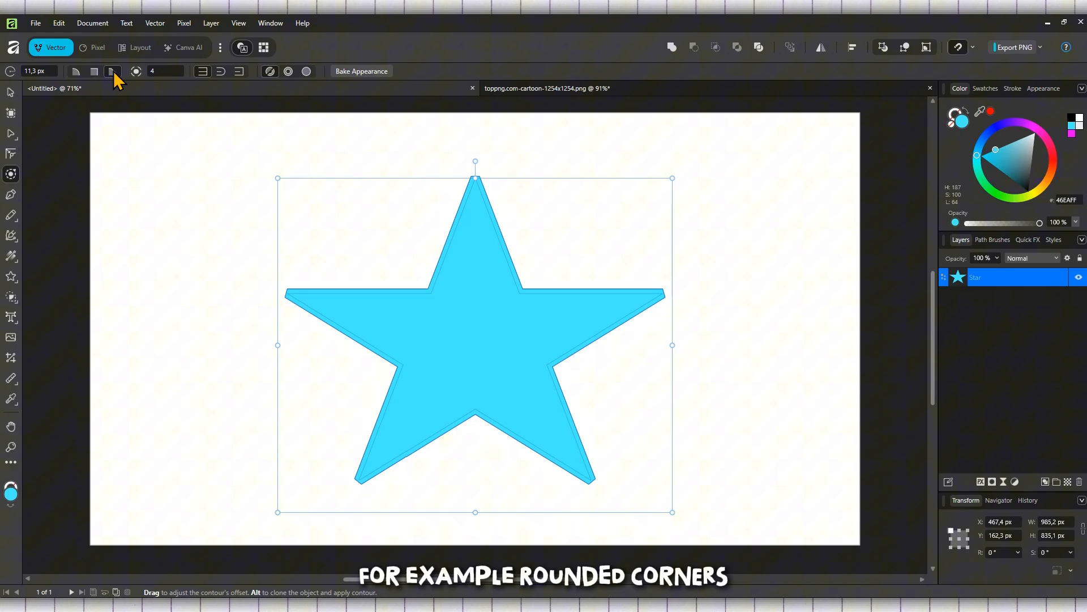
{"action": "left_click", "coordinate": [76, 72]}
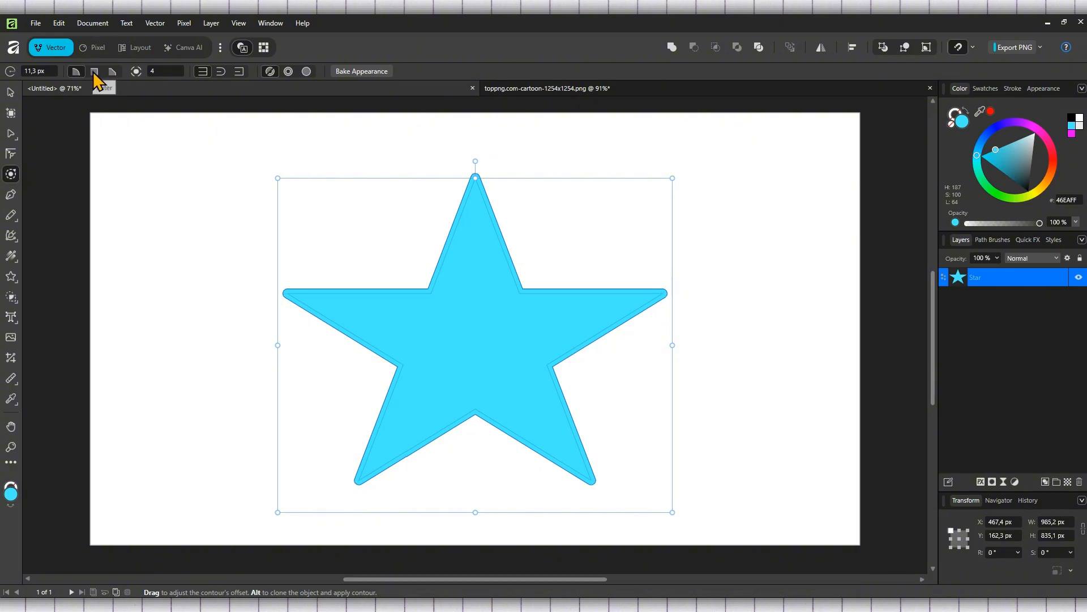
{"action": "left_click", "coordinate": [94, 72]}
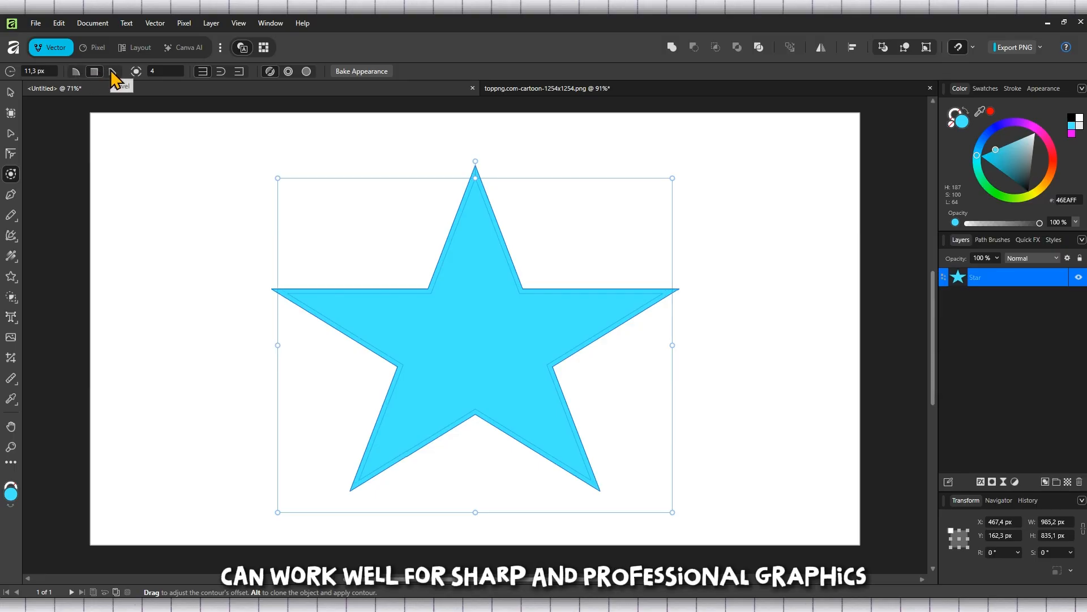
{"action": "left_click", "coordinate": [113, 72]}
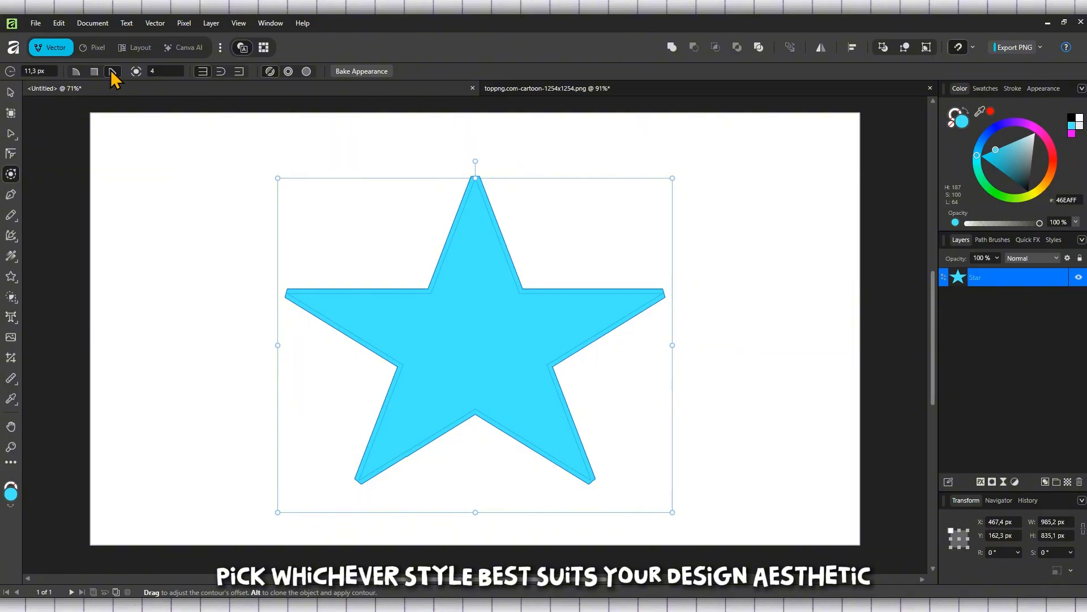
{"action": "left_click", "coordinate": [77, 72]}
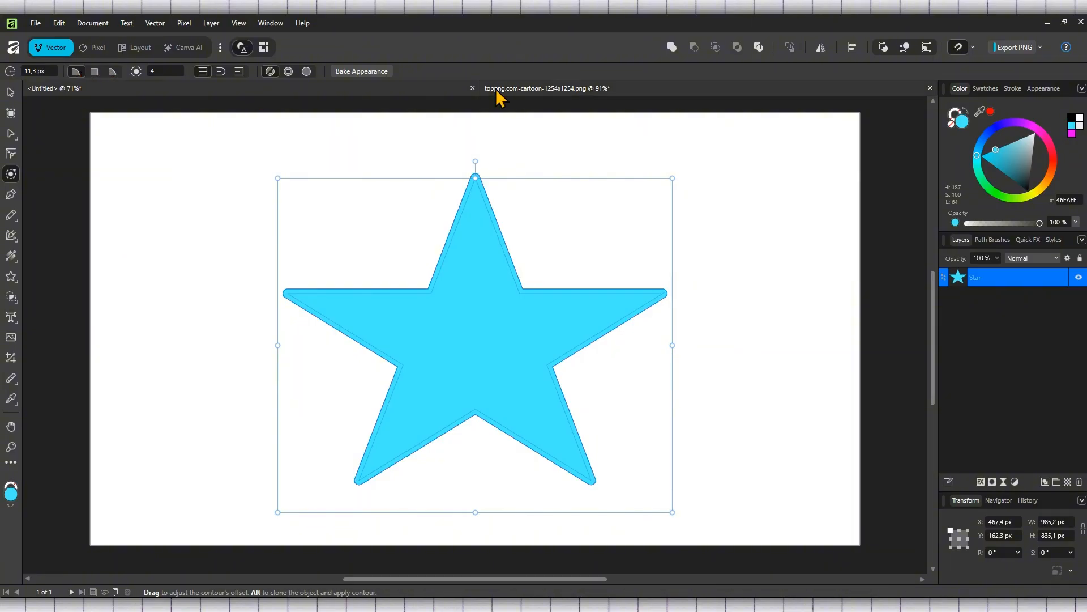
- Give the contoured star a solid stroke 1.6 pt wide and deselect it
{"action": "left_click", "coordinate": [1012, 89]}
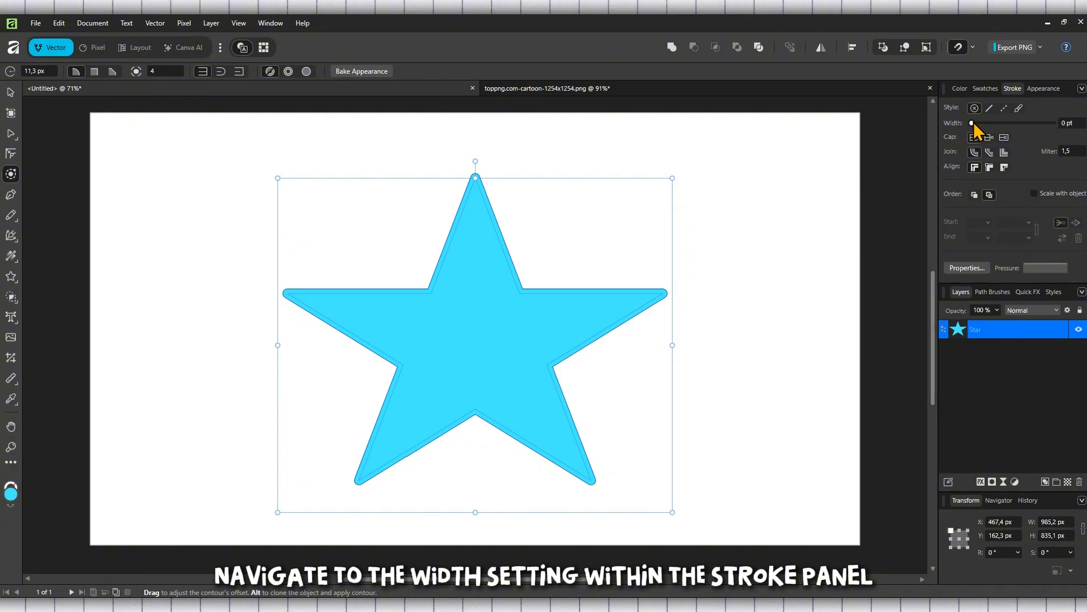
{"action": "mouse_move", "coordinate": [974, 123]}
{"action": "left_mouse_down"}
{"action": "mouse_move", "coordinate": [1003, 123]}
{"action": "mouse_move", "coordinate": [991, 124]}
{"action": "left_mouse_up"}
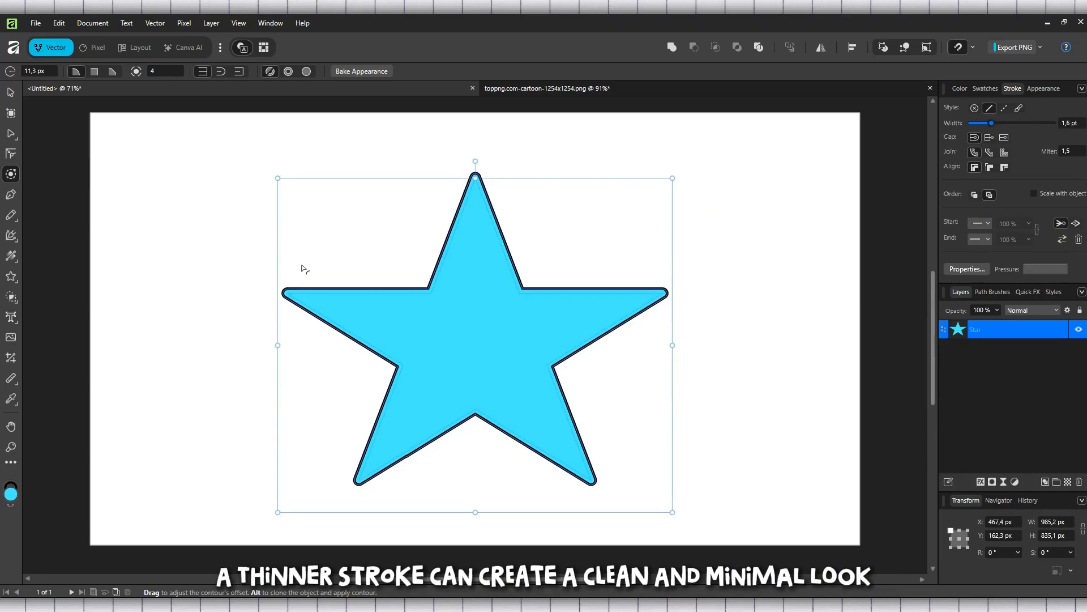
{"action": "left_click", "coordinate": [11, 91]}
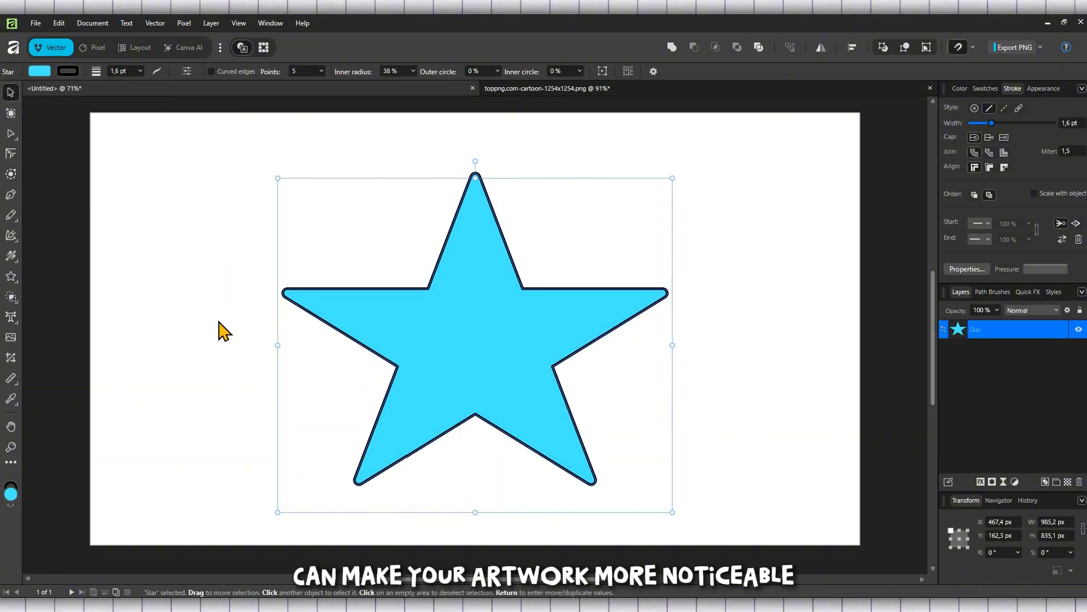
{"action": "left_click", "coordinate": [201, 330]}
- Enlarge the outlined star, center it on the page and deselect it
{"action": "left_click", "coordinate": [520, 345]}
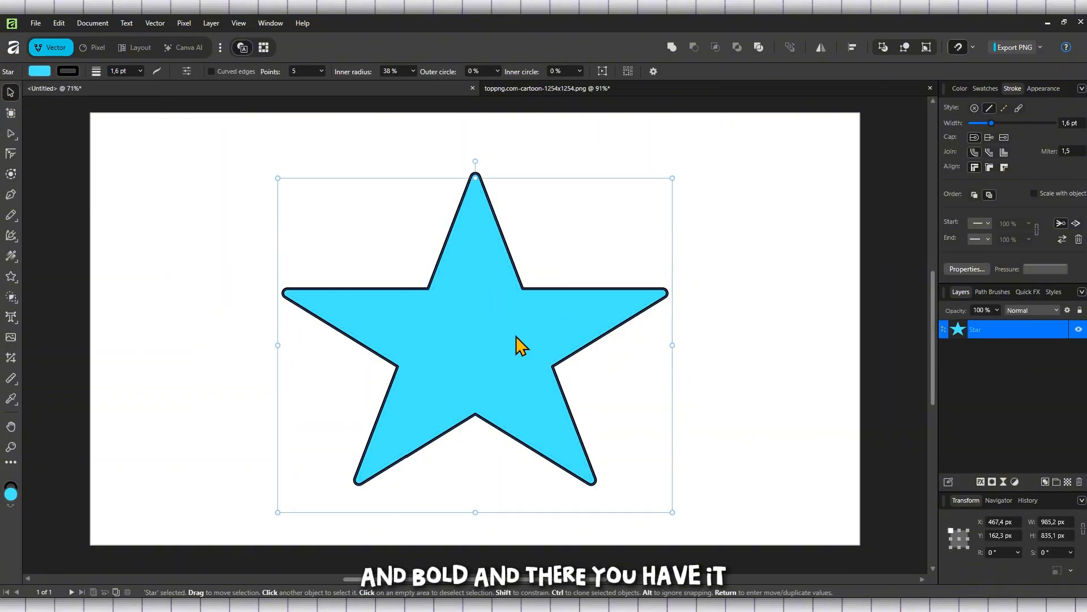
{"action": "mouse_move", "coordinate": [497, 320]}
{"action": "left_mouse_down"}
{"action": "mouse_move", "coordinate": [328, 318]}
{"action": "mouse_move", "coordinate": [360, 293]}
{"action": "mouse_move", "coordinate": [505, 317]}
{"action": "left_mouse_up"}
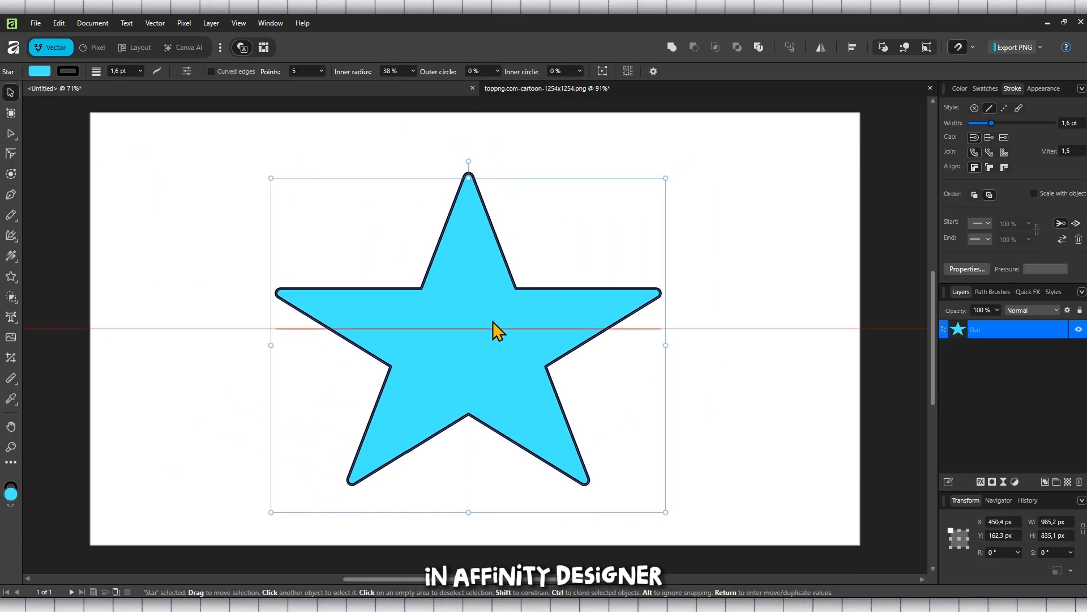
{"action": "left_click_drag", "start_coordinate": [735, 153], "coordinate": [753, 135]}
{"action": "left_click", "coordinate": [135, 364]}
{"action": "left_click_drag", "start_coordinate": [476, 355], "coordinate": [436, 355]}
{"action": "left_click_drag", "start_coordinate": [518, 395], "coordinate": [518, 417]}
{"action": "left_click", "coordinate": [795, 342]}
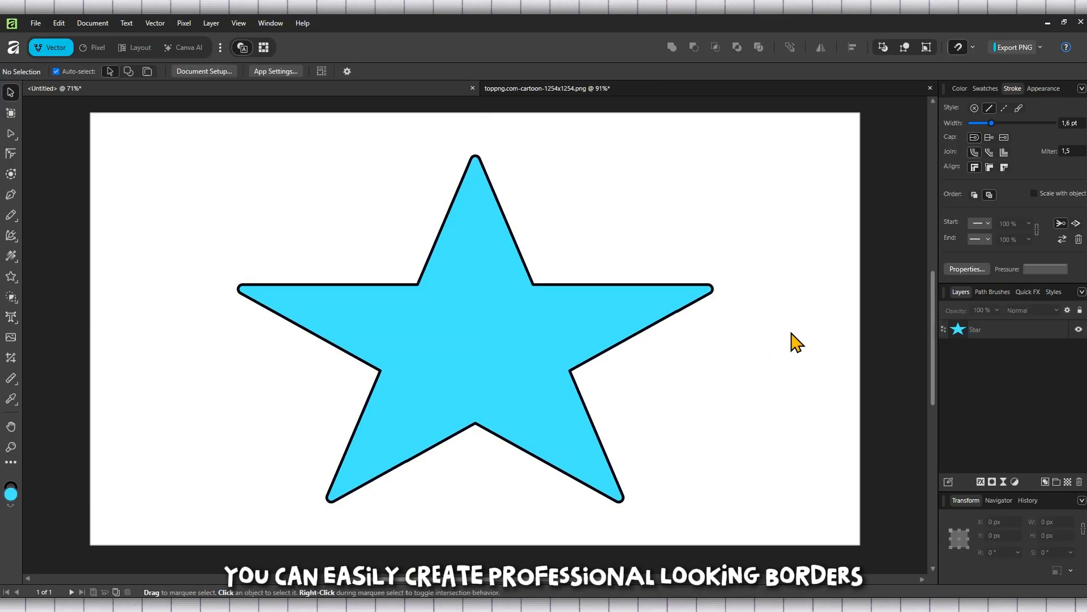